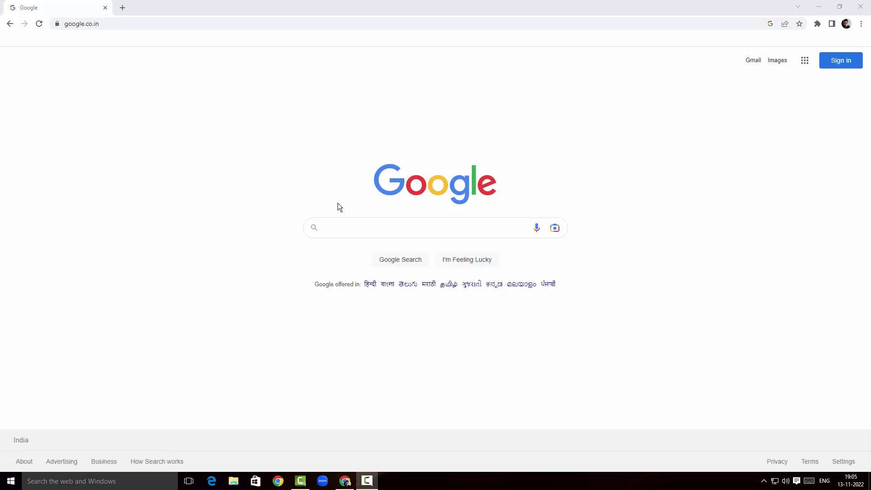
Step: Search Google for 'berrycast screen recorder'
{"action": "left_click", "coordinate": [345, 230]}
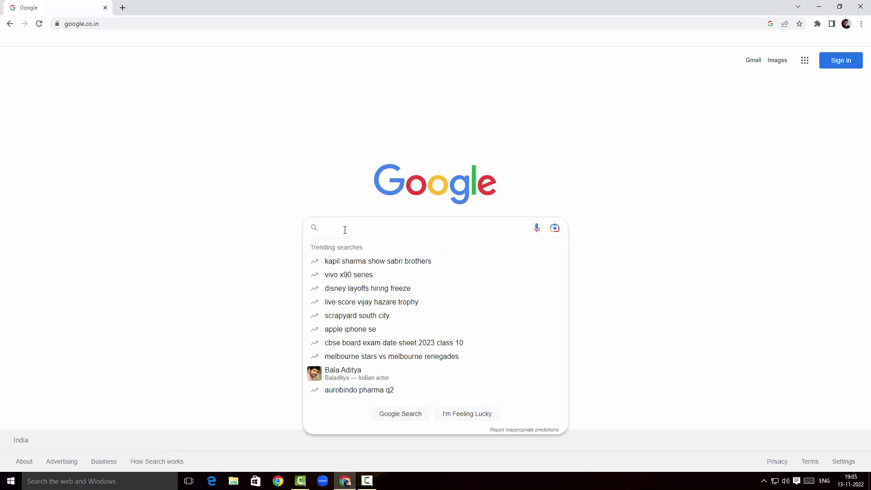
{"action": "type", "text": "ber"}
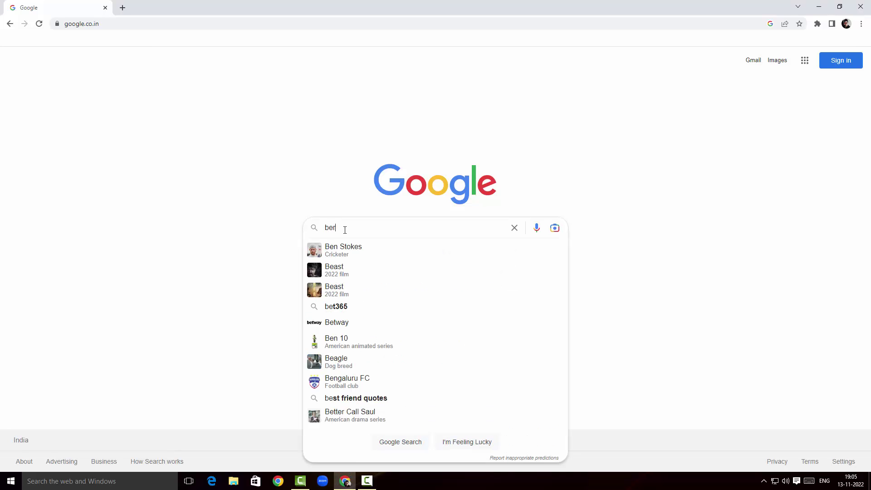
{"action": "type", "text": "rycast scr"}
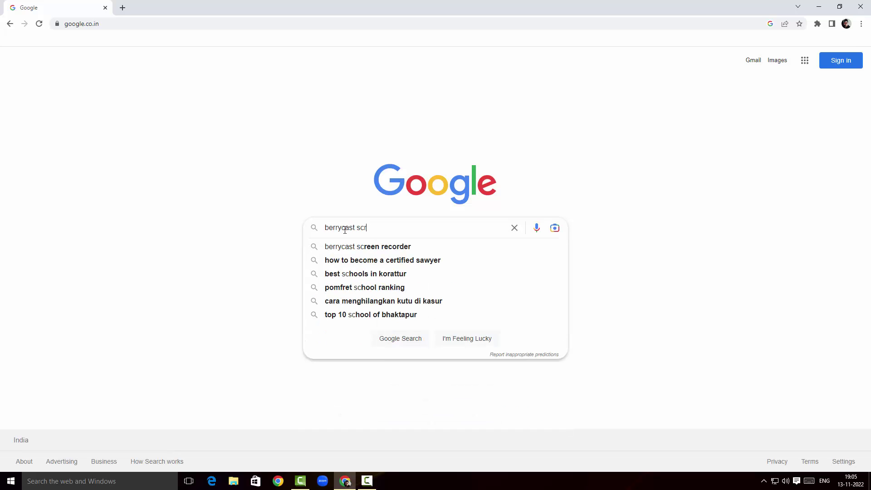
{"action": "type", "text": "een recorder"}
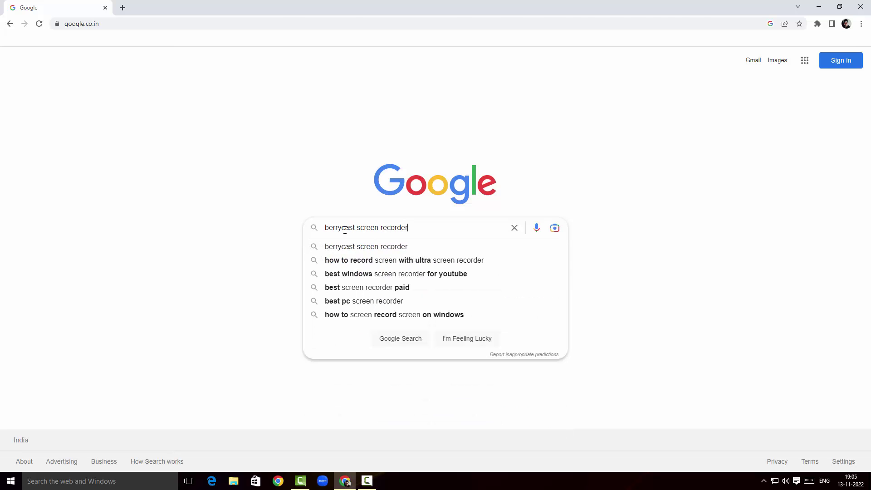
{"action": "key", "text": "Return"}
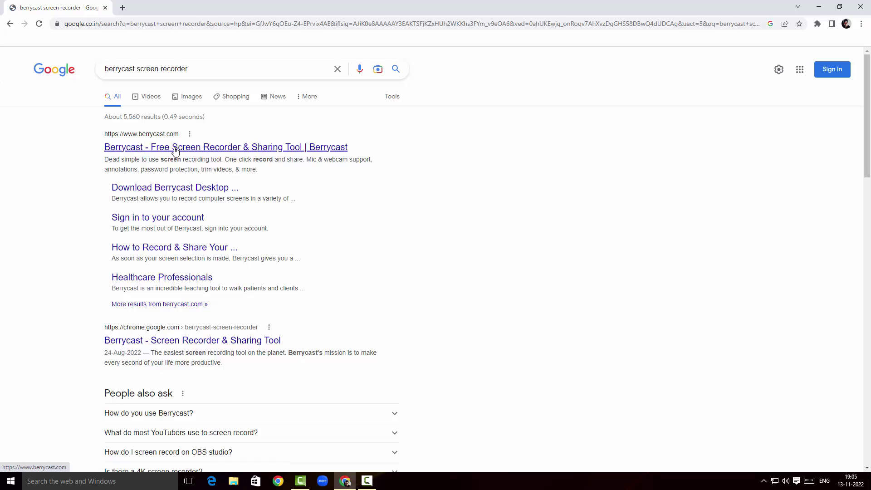
Step: Open the official Berrycast site, scroll through its feature sections, then go to Pricing
{"action": "left_click", "coordinate": [219, 150]}
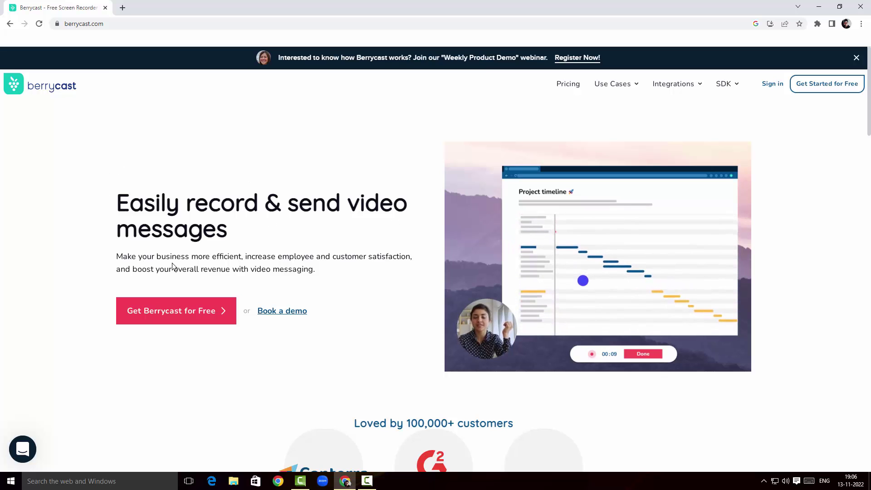
{"action": "scroll", "coordinate": [76, 249], "scroll_direction": "down", "scroll_amount": 2}
{"action": "scroll", "coordinate": [75, 249], "scroll_direction": "down", "scroll_amount": 15}
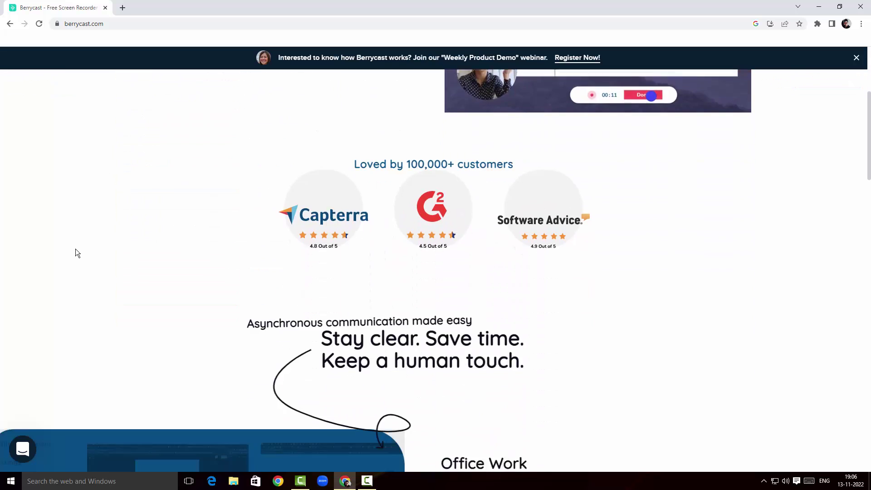
{"action": "scroll", "coordinate": [75, 253], "scroll_direction": "down", "scroll_amount": 10}
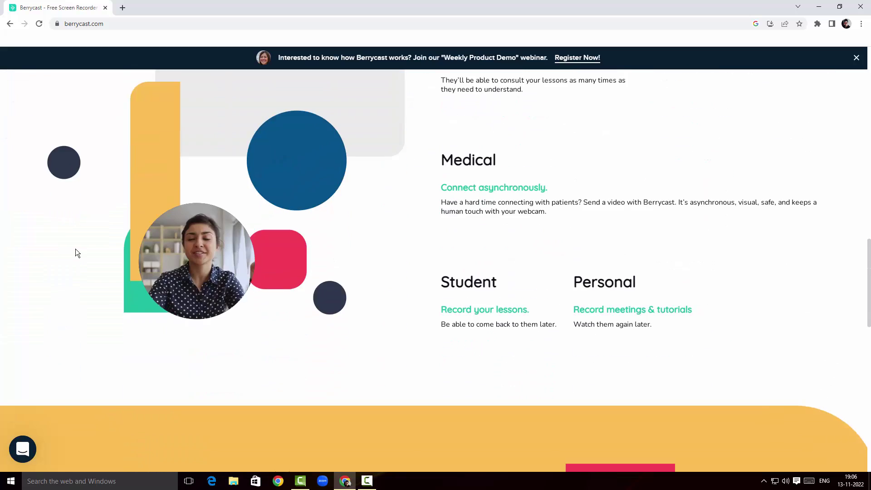
{"action": "scroll", "coordinate": [75, 250], "scroll_direction": "down", "scroll_amount": 4}
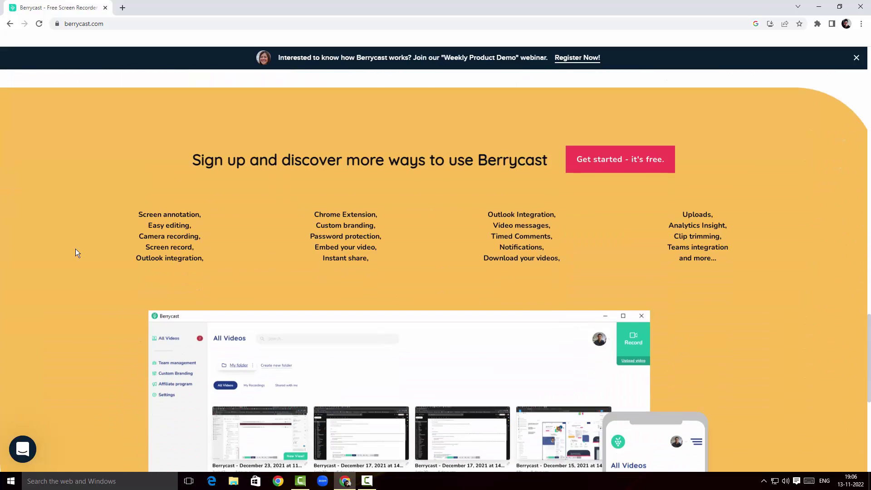
{"action": "scroll", "coordinate": [76, 249], "scroll_direction": "down", "scroll_amount": 2}
{"action": "scroll", "coordinate": [75, 248], "scroll_direction": "up", "scroll_amount": 2}
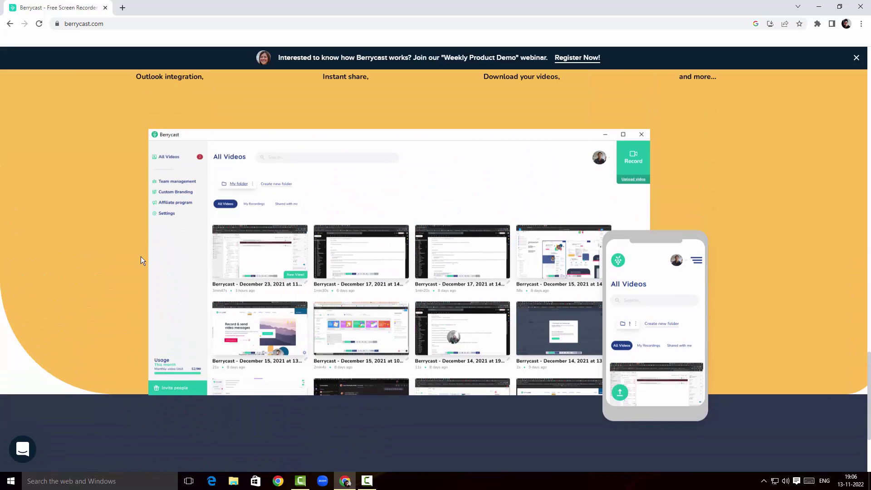
{"action": "scroll", "coordinate": [141, 258], "scroll_direction": "down", "scroll_amount": 3}
{"action": "scroll", "coordinate": [141, 259], "scroll_direction": "up", "scroll_amount": 7}
{"action": "scroll", "coordinate": [141, 256], "scroll_direction": "up", "scroll_amount": 15}
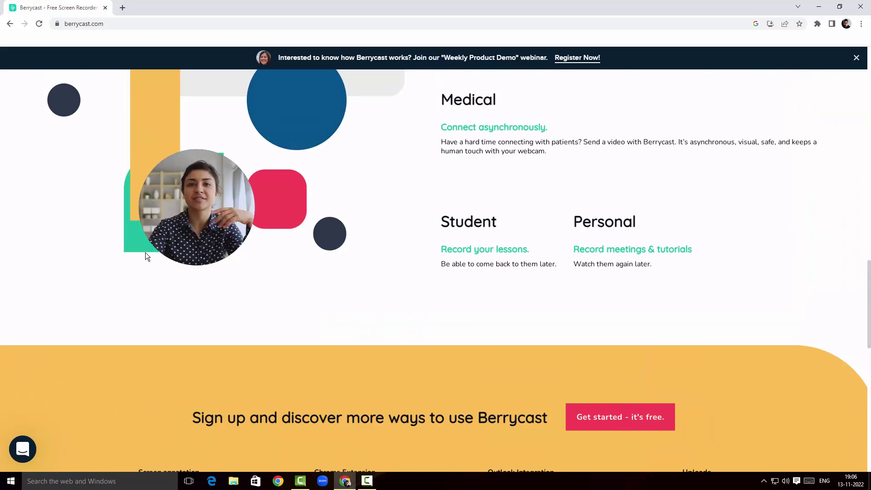
{"action": "scroll", "coordinate": [146, 252], "scroll_direction": "up", "scroll_amount": 3}
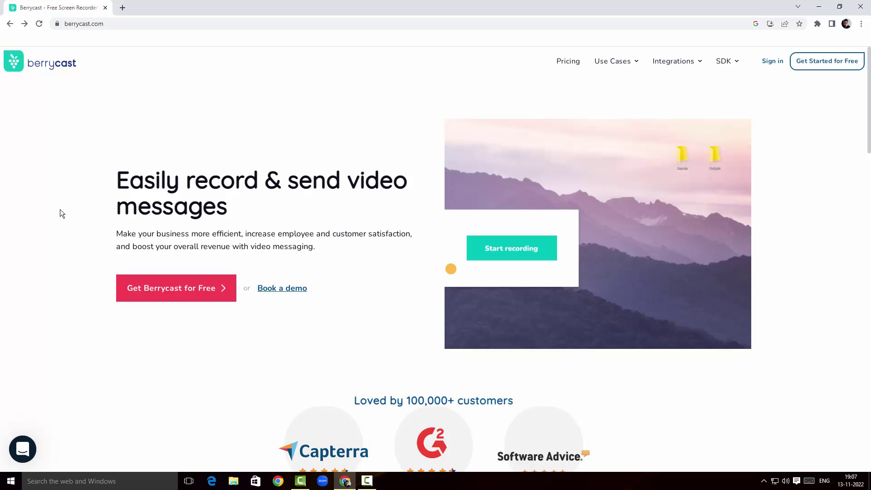
{"action": "left_click", "coordinate": [563, 66]}
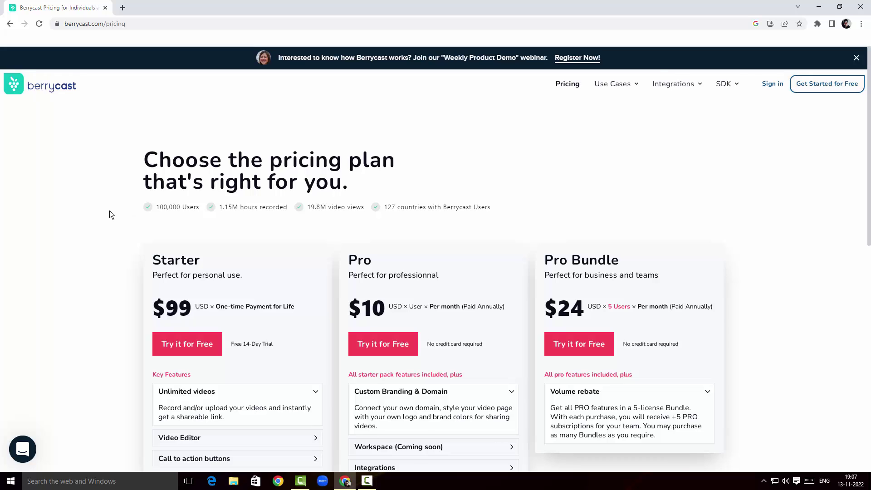
Step: Expand the Video Editor, Call to action buttons, Workspace and Integrations plan descriptions
{"action": "scroll", "coordinate": [110, 212], "scroll_direction": "down", "scroll_amount": 1}
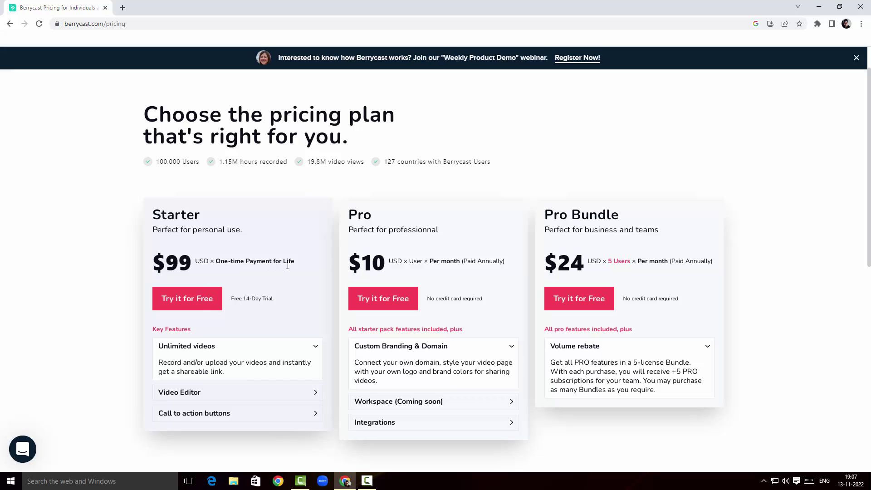
{"action": "scroll", "coordinate": [287, 263], "scroll_direction": "down", "scroll_amount": 2}
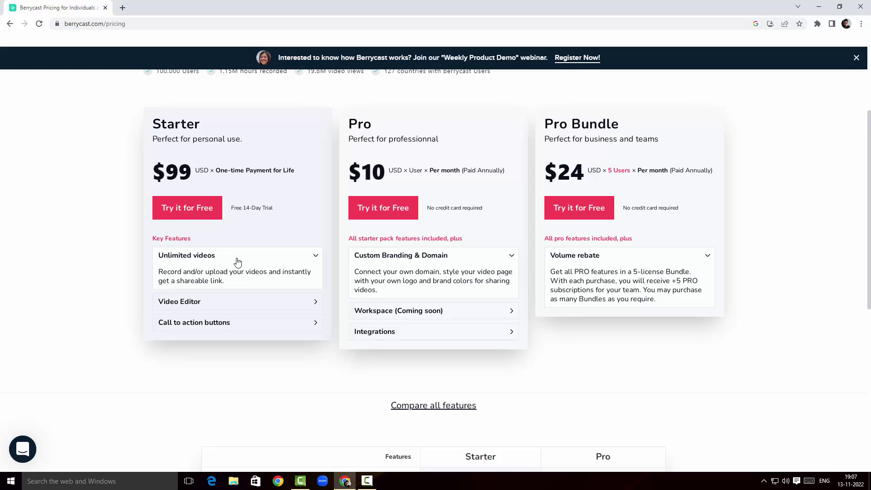
{"action": "left_click", "coordinate": [302, 303]}
{"action": "left_click", "coordinate": [249, 349]}
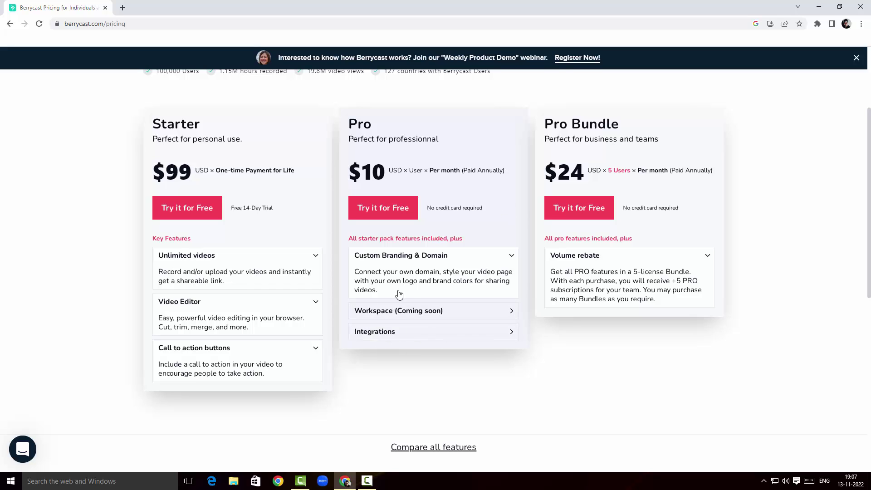
{"action": "left_click", "coordinate": [417, 313]}
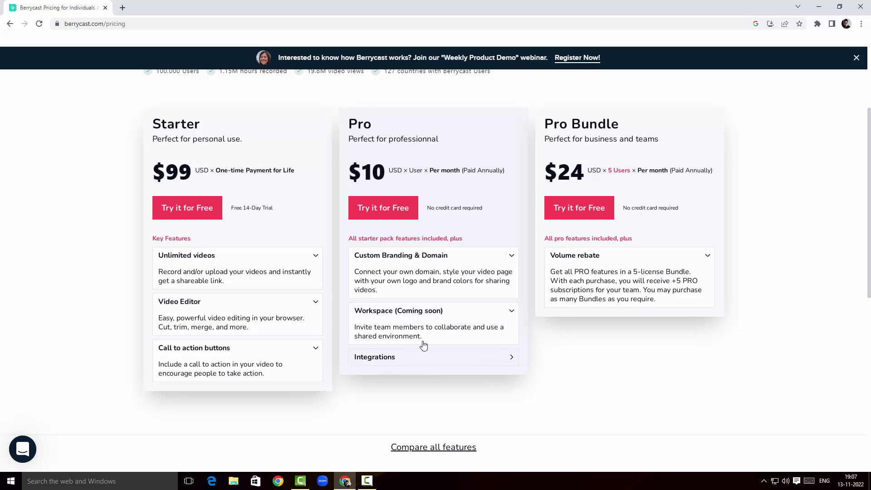
{"action": "left_click", "coordinate": [422, 357]}
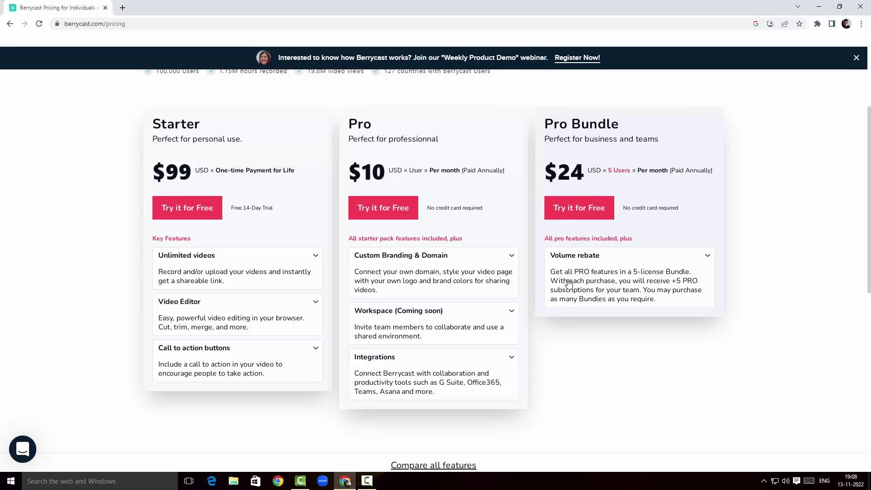
{"action": "scroll", "coordinate": [569, 284], "scroll_direction": "up", "scroll_amount": 3}
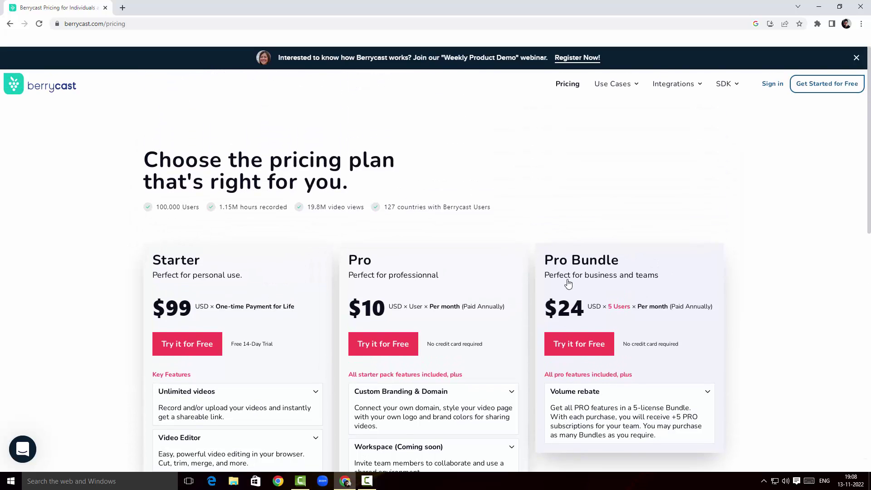
{"action": "mouse_move", "coordinate": [690, 84]}
{"action": "mouse_move", "coordinate": [734, 89]}
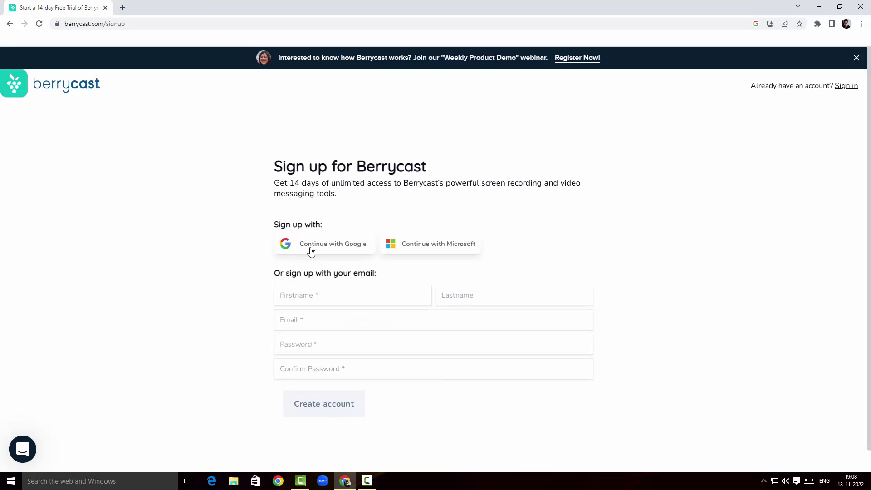
Step: Sign up with the Google account, grant Berrycast access, and skip the intro video
{"action": "left_click", "coordinate": [325, 249]}
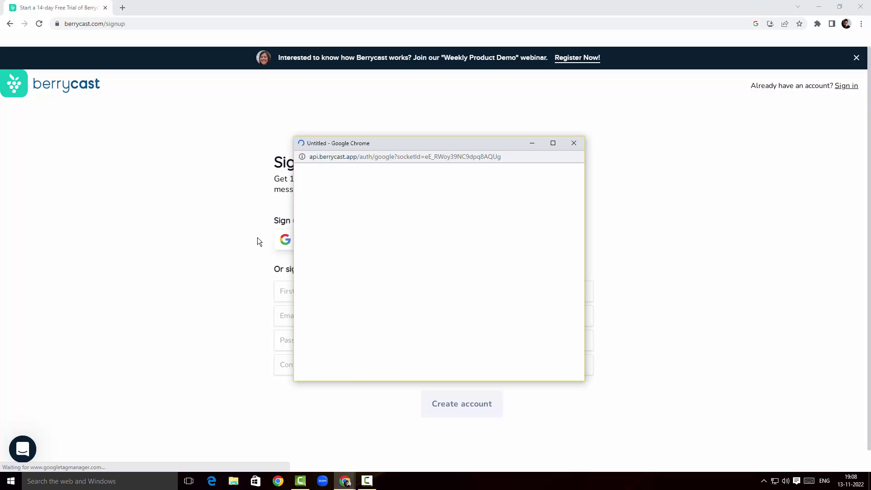
{"action": "left_click", "coordinate": [391, 293]}
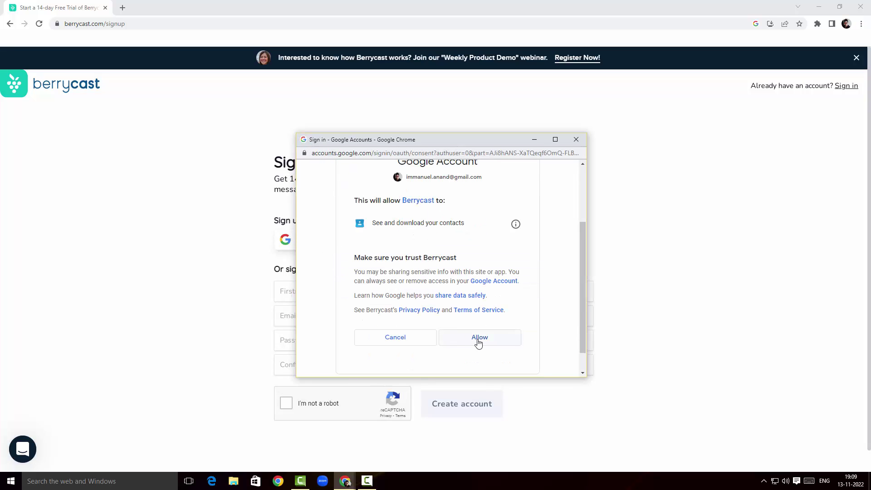
{"action": "left_click", "coordinate": [475, 339]}
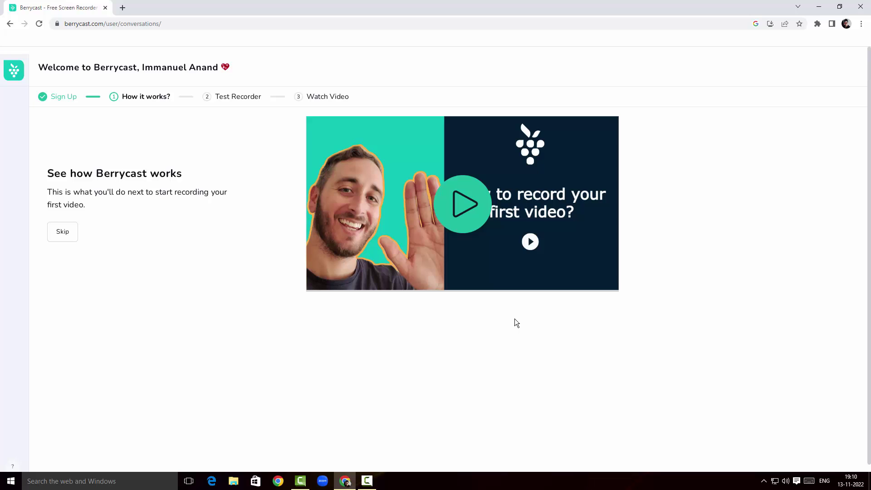
{"action": "left_click", "coordinate": [63, 233]}
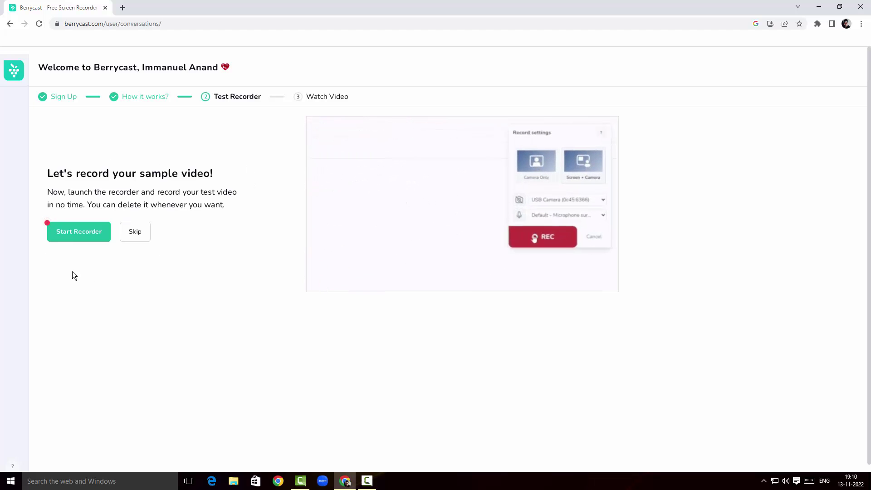
Step: Launch the test recorder, allow camera and microphone access, and move the webcam bubble aside
{"action": "left_click", "coordinate": [82, 235]}
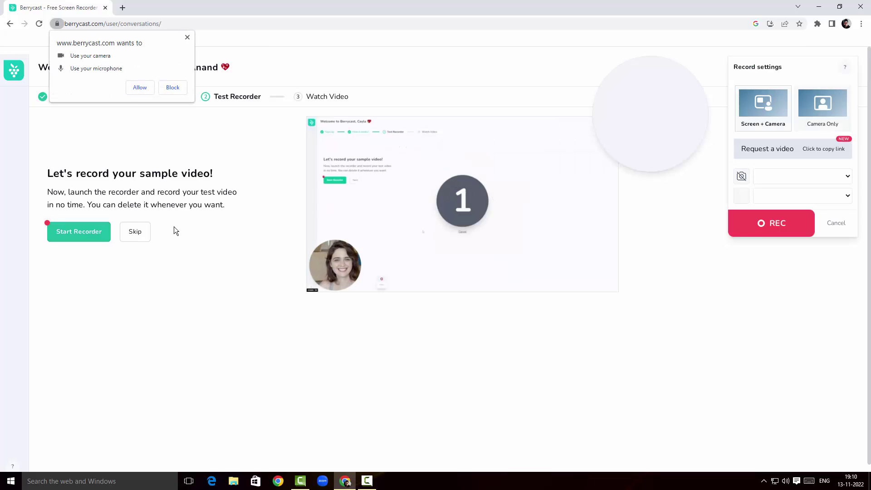
{"action": "left_click", "coordinate": [139, 88]}
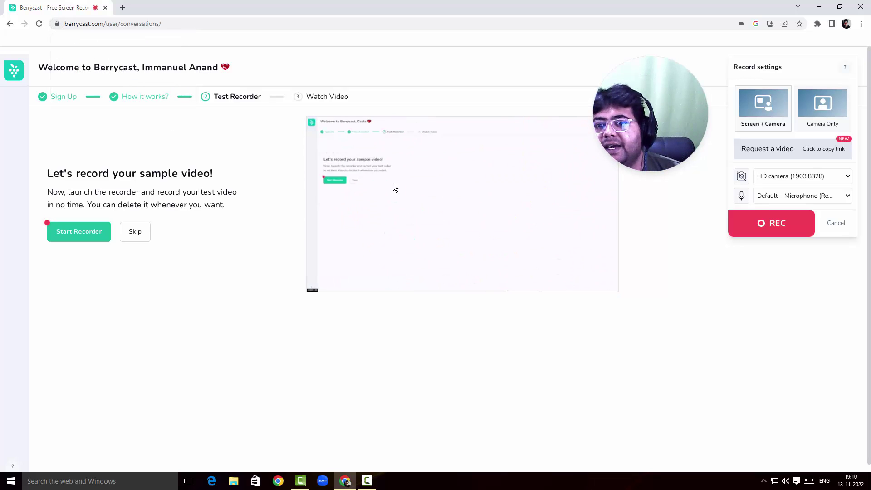
{"action": "left_click_drag", "start_coordinate": [652, 107], "coordinate": [862, 398]}
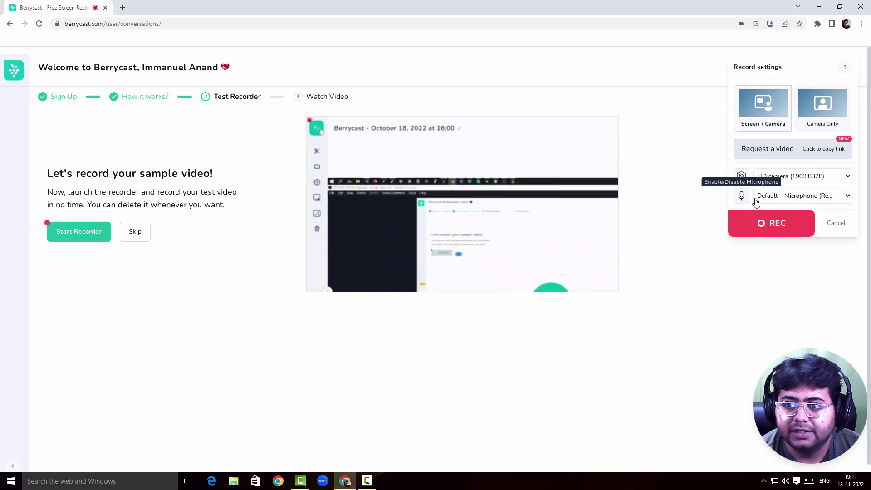
Step: Select the HD camera and the Realtek microphone, then start recording
{"action": "left_click", "coordinate": [806, 177]}
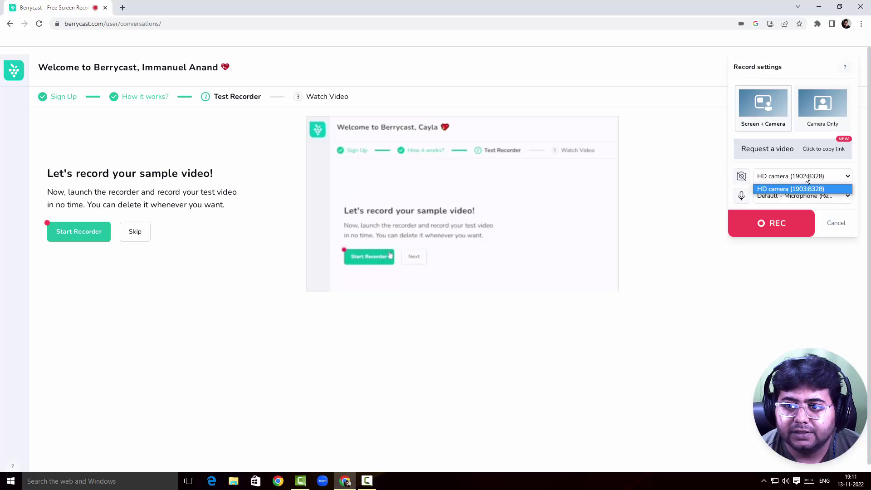
{"action": "left_click", "coordinate": [797, 189]}
{"action": "left_click", "coordinate": [803, 197]}
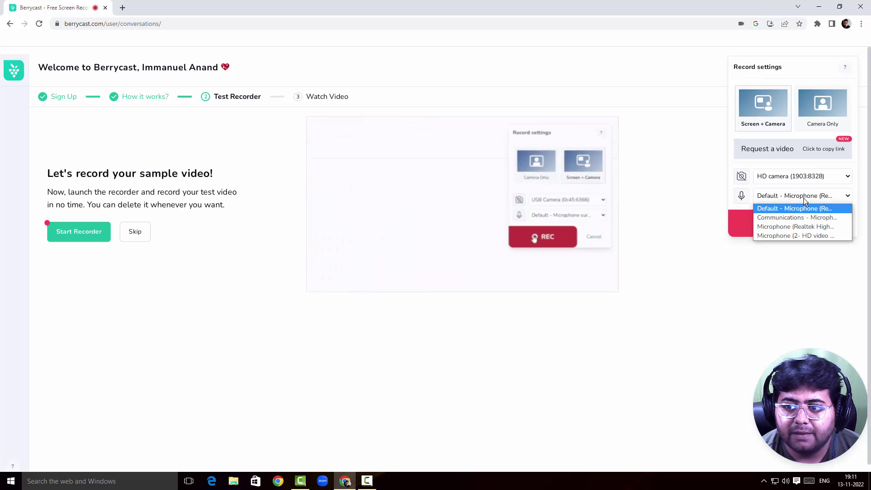
{"action": "left_click", "coordinate": [777, 227]}
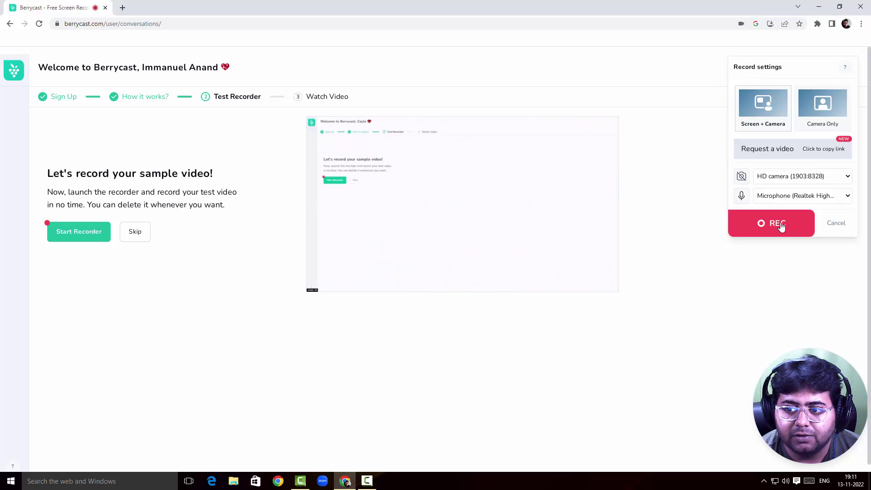
{"action": "left_click", "coordinate": [780, 225]}
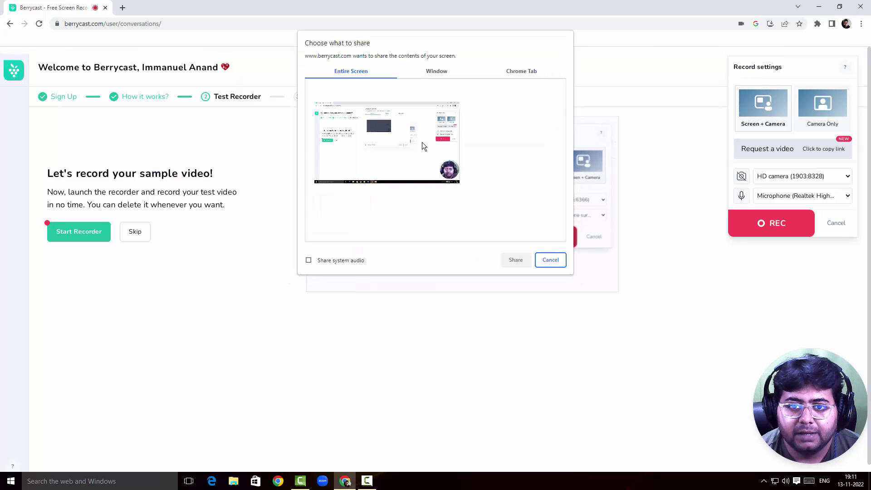
Step: Share the entire screen to begin the test recording
{"action": "left_click", "coordinate": [422, 143]}
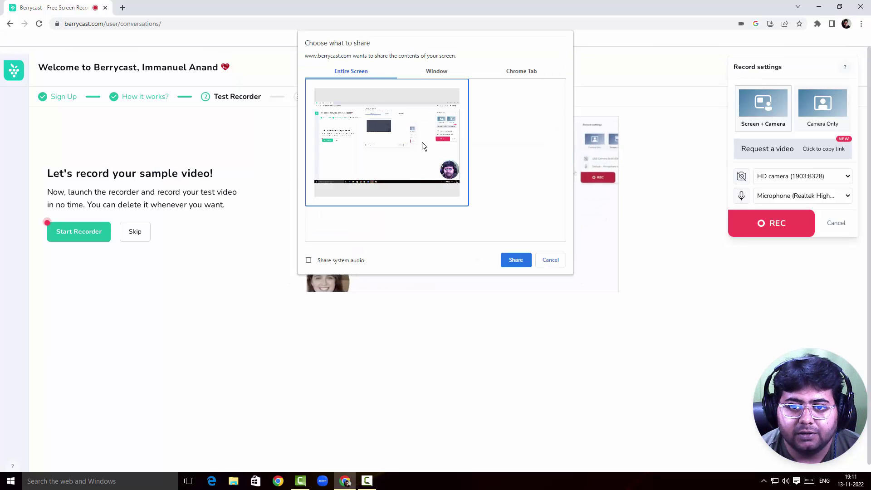
{"action": "left_click", "coordinate": [515, 261]}
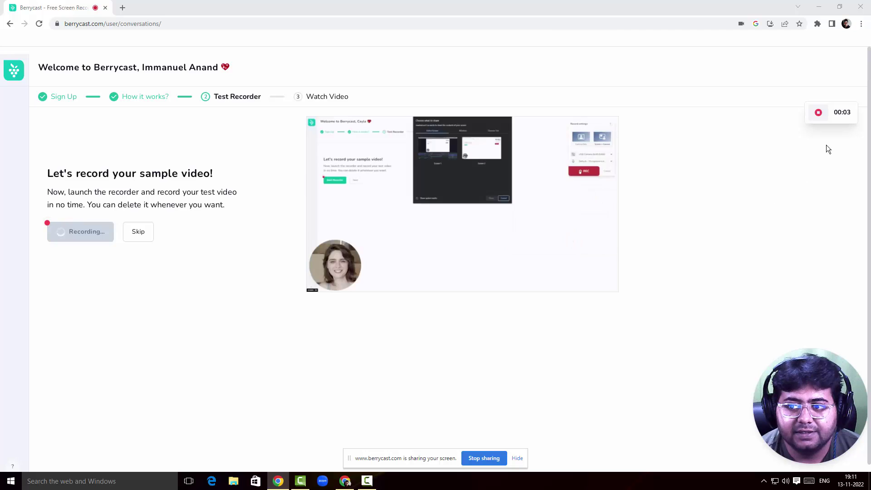
Step: Let the screen-and-camera recording run for about nine seconds
{"action": "mouse_move", "coordinate": [756, 113]}
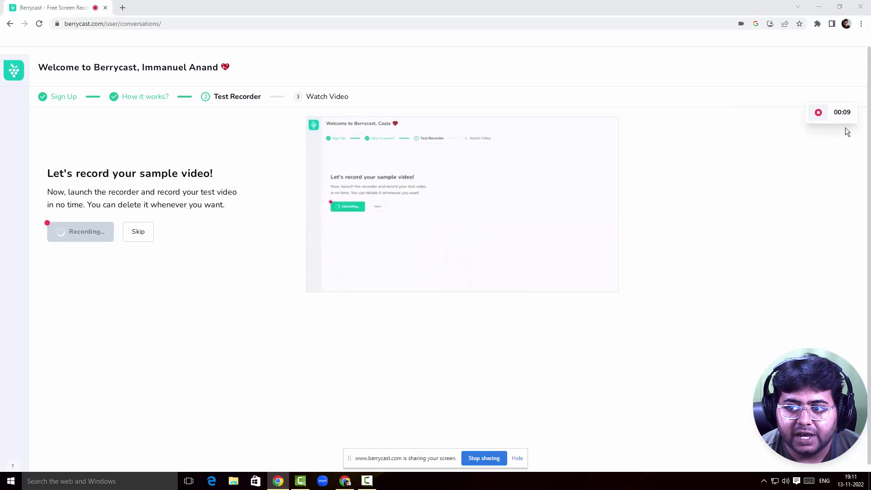
{"action": "mouse_move", "coordinate": [844, 112]}
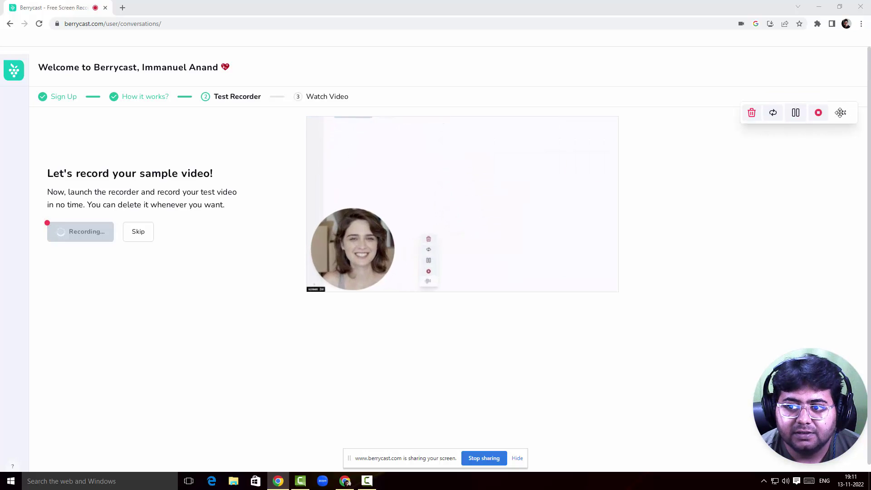
Step: Stop the recording, then play back the saved 22-second video and pause at 00:08
{"action": "left_click", "coordinate": [819, 113]}
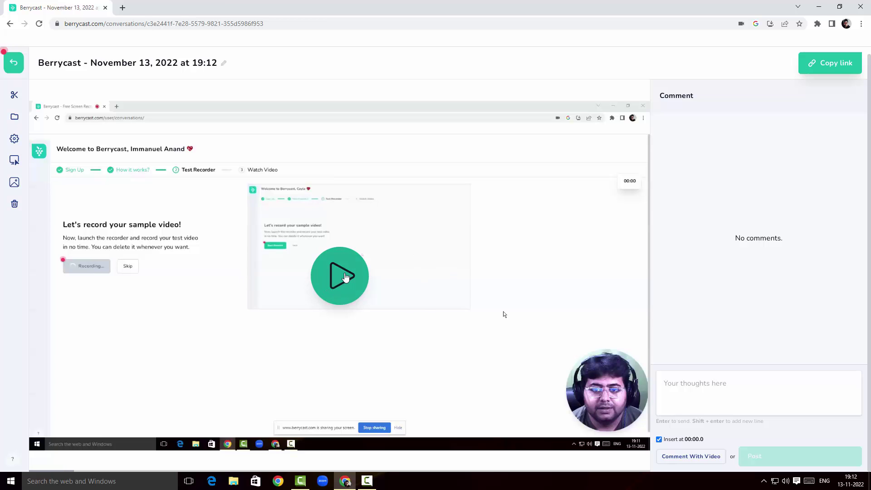
{"action": "left_click", "coordinate": [345, 277]}
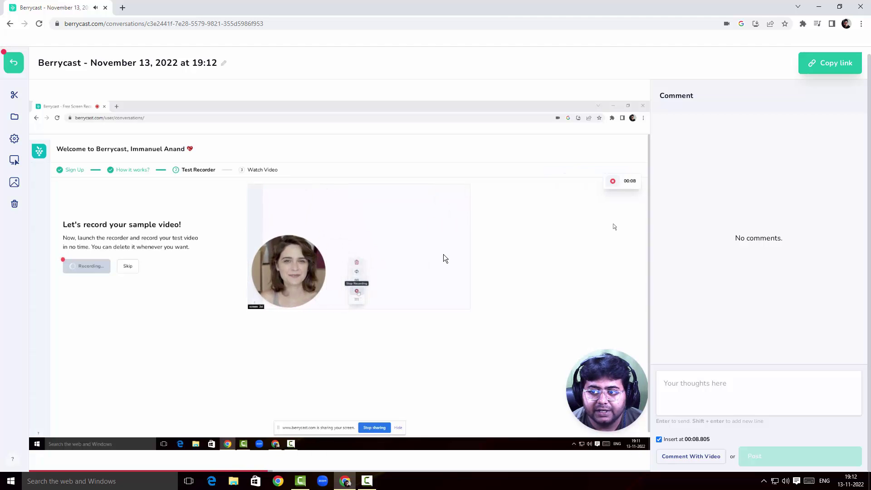
{"action": "left_click", "coordinate": [444, 259]}
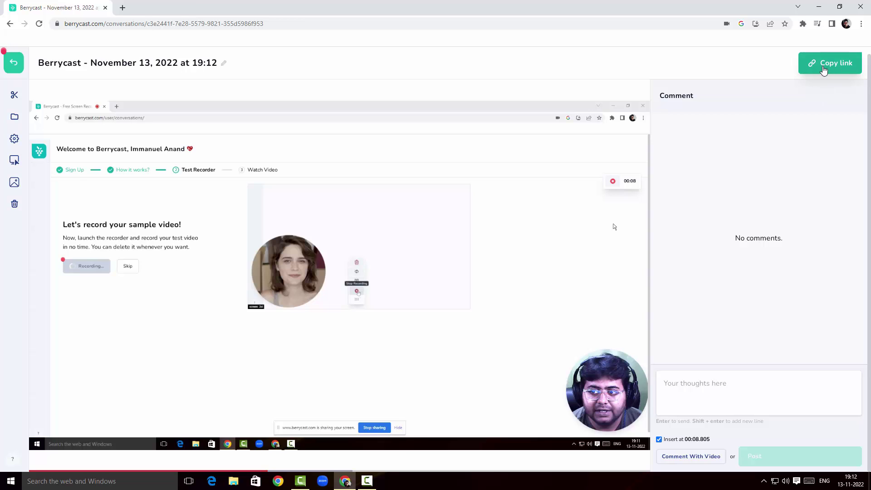
Step: Copy the test video's shareable link and resume playing the video
{"action": "left_click", "coordinate": [826, 67]}
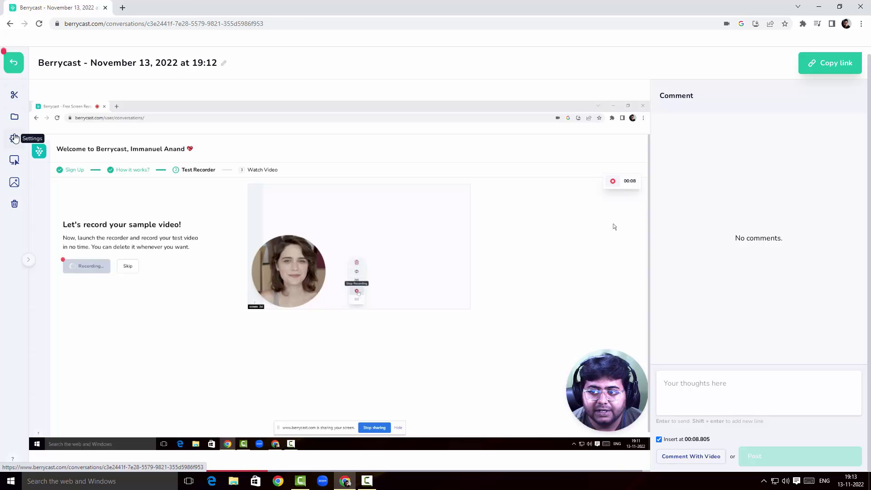
{"action": "mouse_move", "coordinate": [122, 155]}
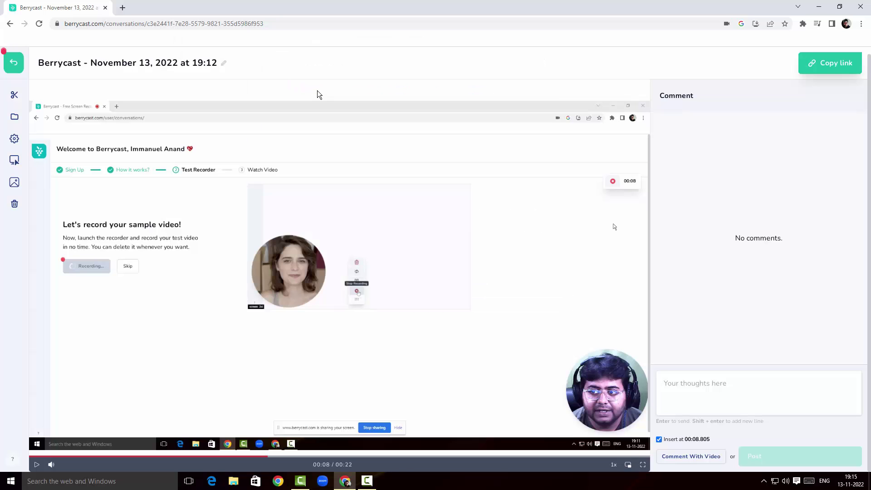
{"action": "left_click", "coordinate": [319, 94]}
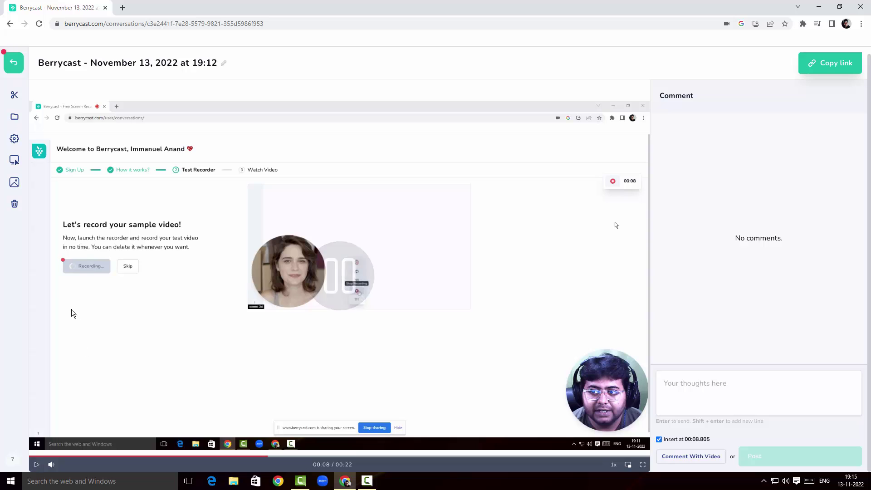
{"action": "left_click", "coordinate": [14, 96]}
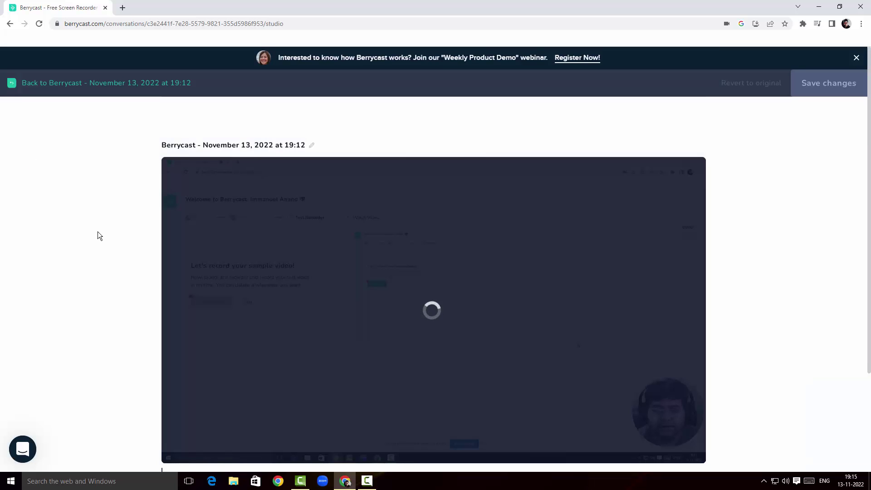
{"action": "scroll", "coordinate": [97, 232], "scroll_direction": "down", "scroll_amount": 2}
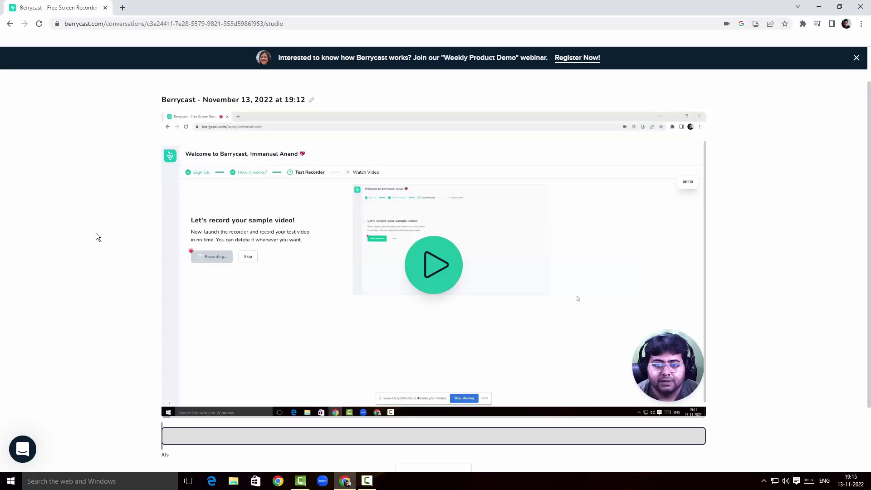
{"action": "scroll", "coordinate": [95, 234], "scroll_direction": "down", "scroll_amount": 2}
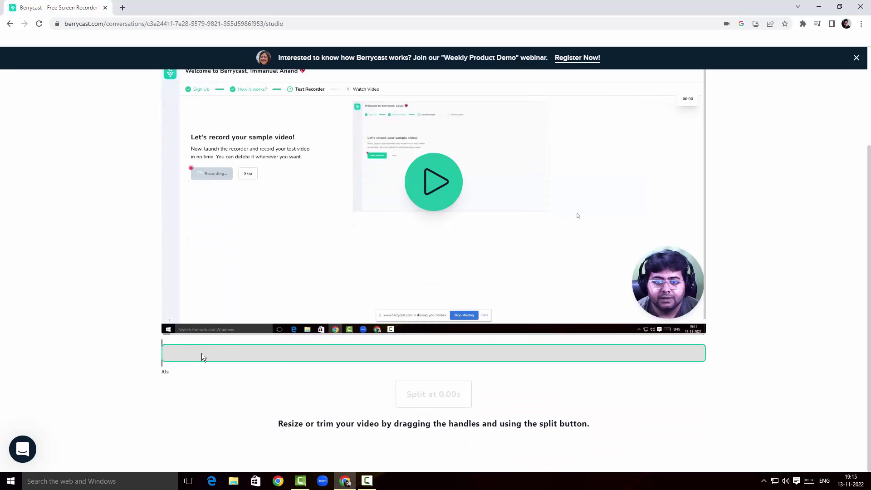
{"action": "mouse_move", "coordinate": [162, 356]}
{"action": "left_mouse_down"}
{"action": "mouse_move", "coordinate": [387, 363]}
{"action": "mouse_move", "coordinate": [162, 361]}
{"action": "mouse_move", "coordinate": [344, 354]}
{"action": "left_mouse_up"}
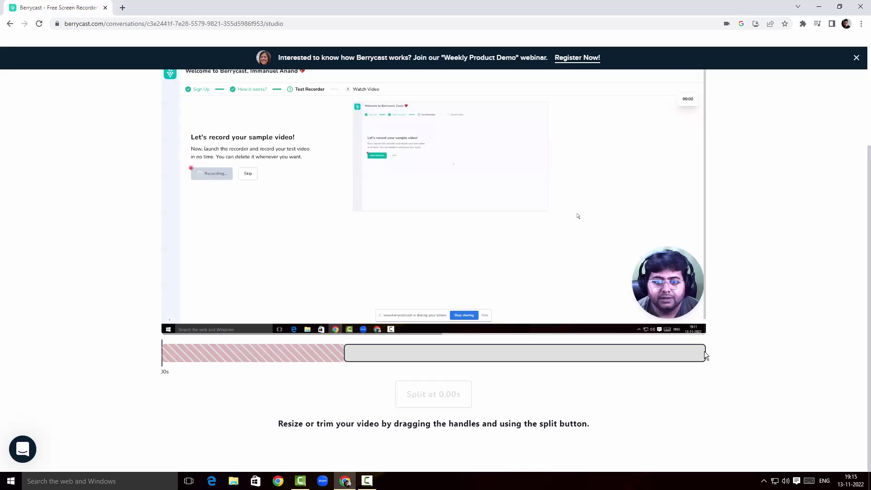
{"action": "left_click_drag", "start_coordinate": [343, 352], "coordinate": [144, 353]}
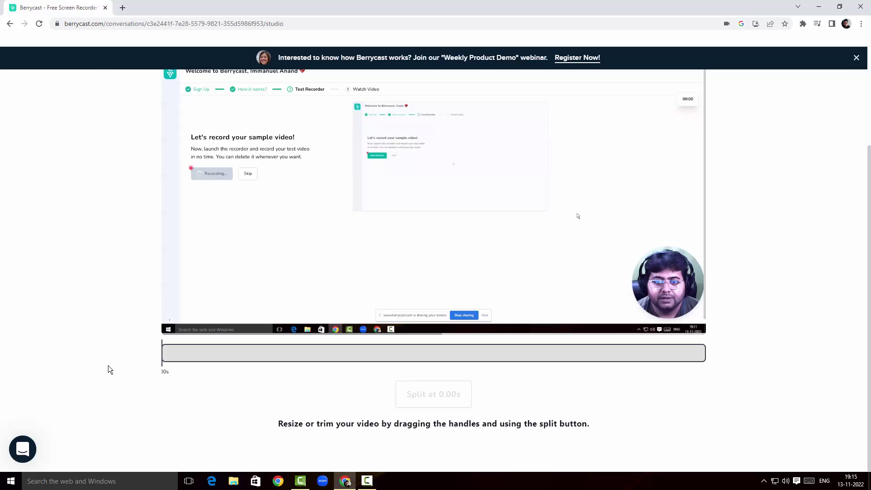
{"action": "scroll", "coordinate": [111, 364], "scroll_direction": "up", "scroll_amount": 3}
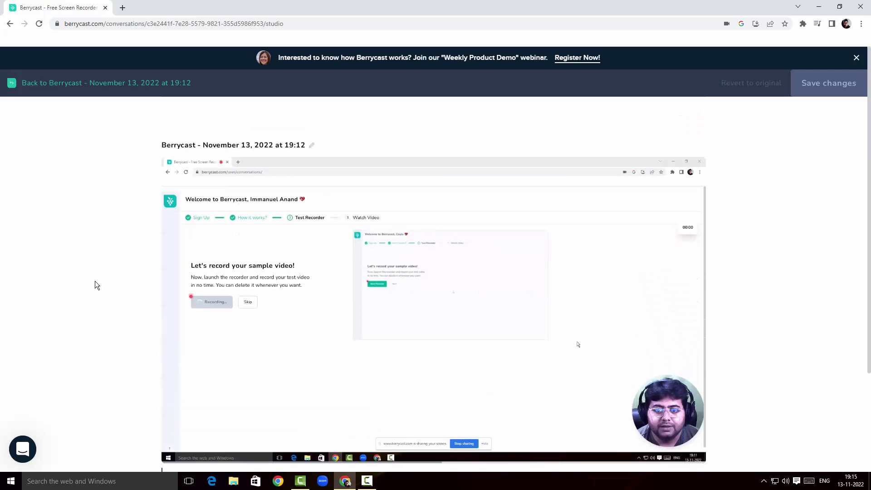
Step: Return to the recording page and dismiss the folder picker without moving the video
{"action": "left_click", "coordinate": [11, 84]}
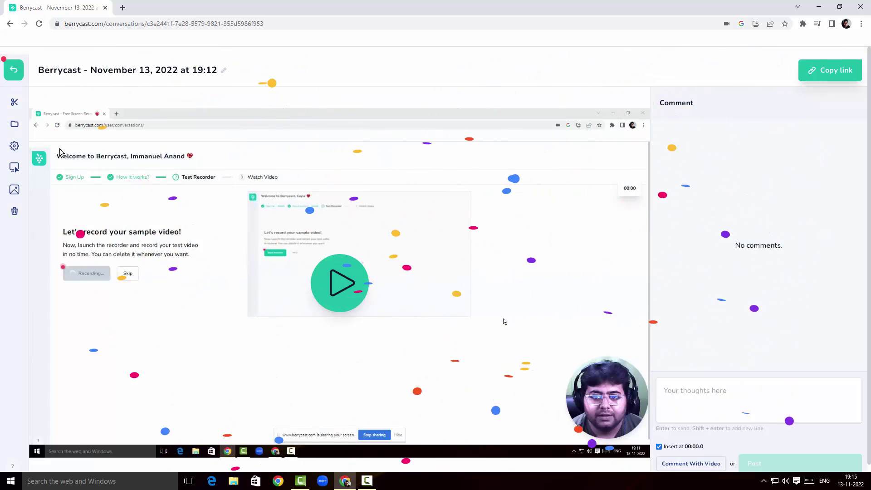
{"action": "left_click", "coordinate": [14, 126]}
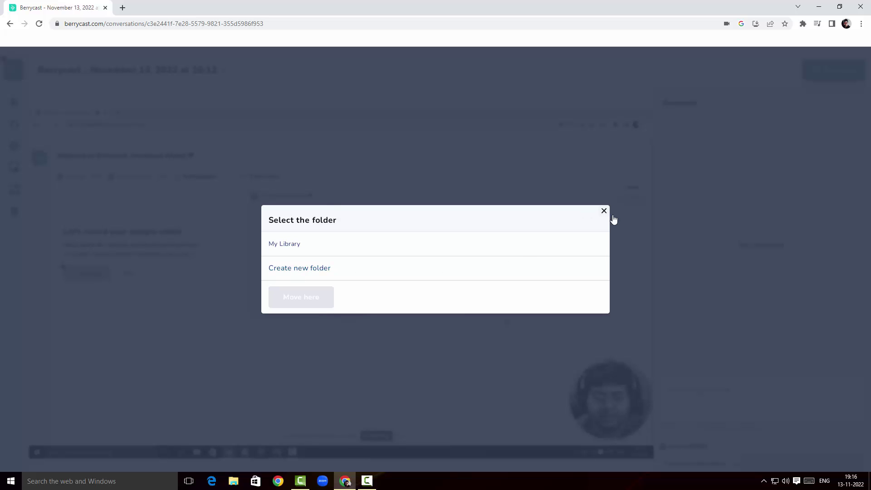
{"action": "left_click", "coordinate": [184, 227]}
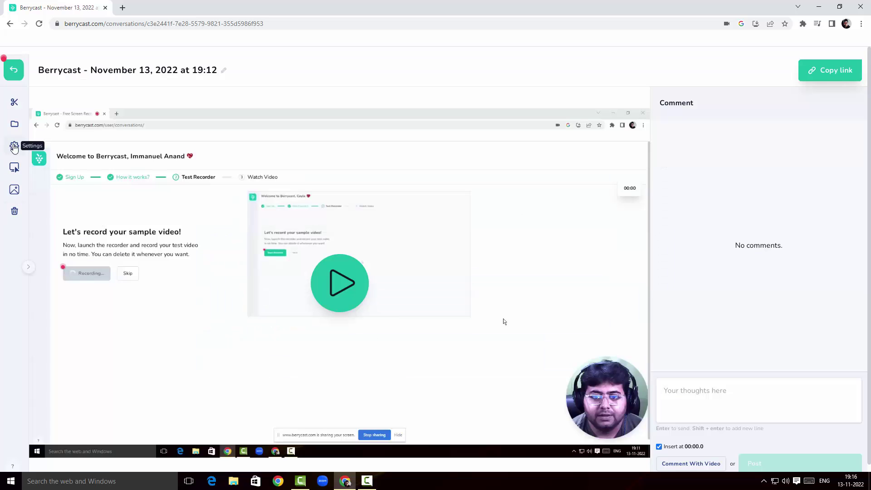
Step: View the password protection options in the conversation settings, then close them
{"action": "left_click", "coordinate": [14, 147]}
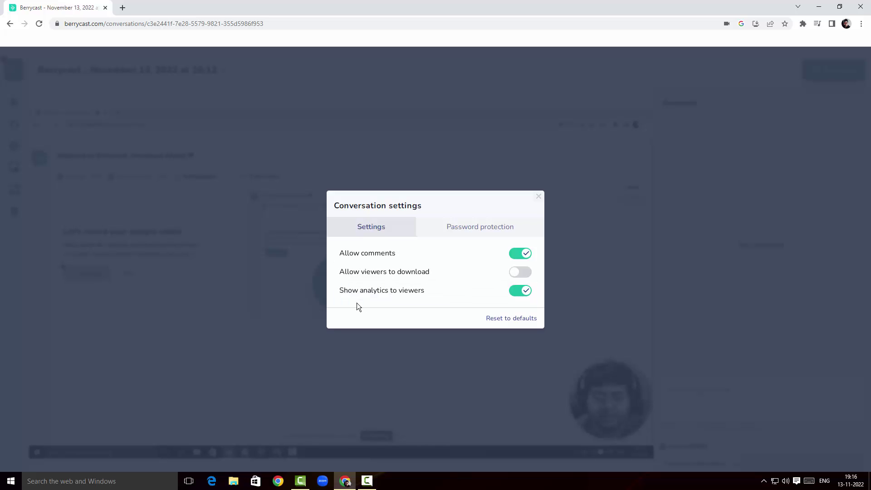
{"action": "left_click", "coordinate": [477, 227]}
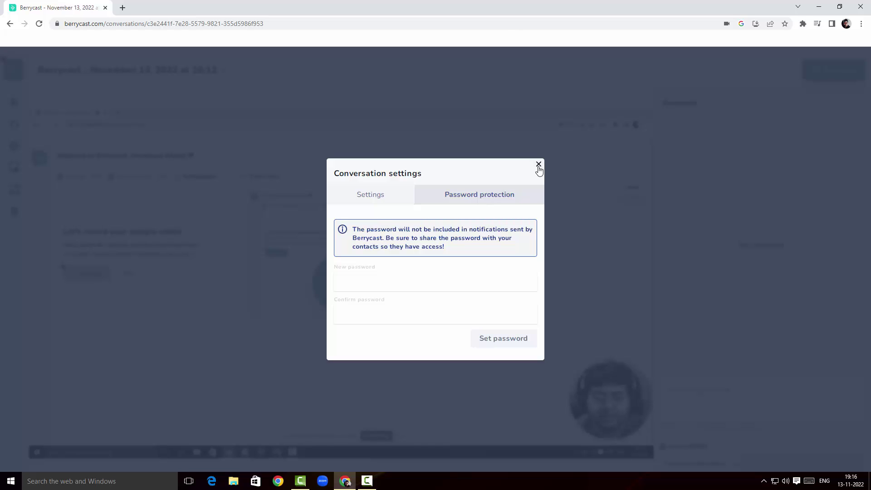
{"action": "key", "text": "Escape"}
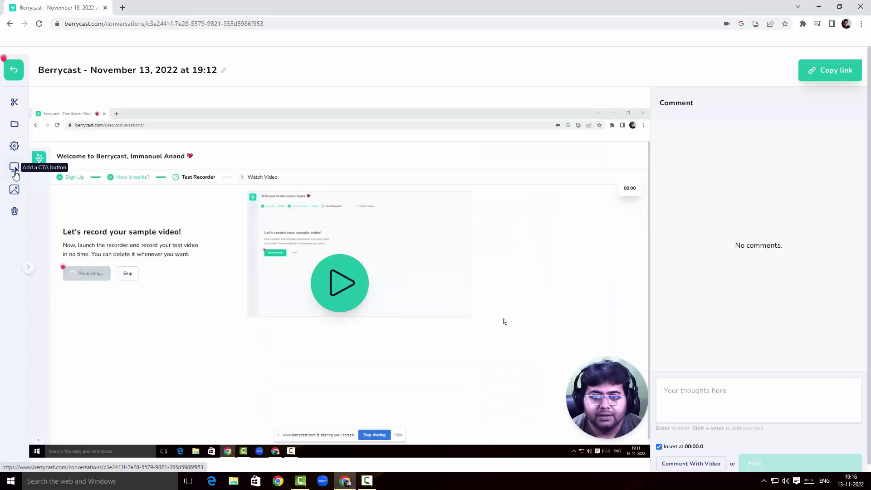
{"action": "left_click", "coordinate": [15, 172]}
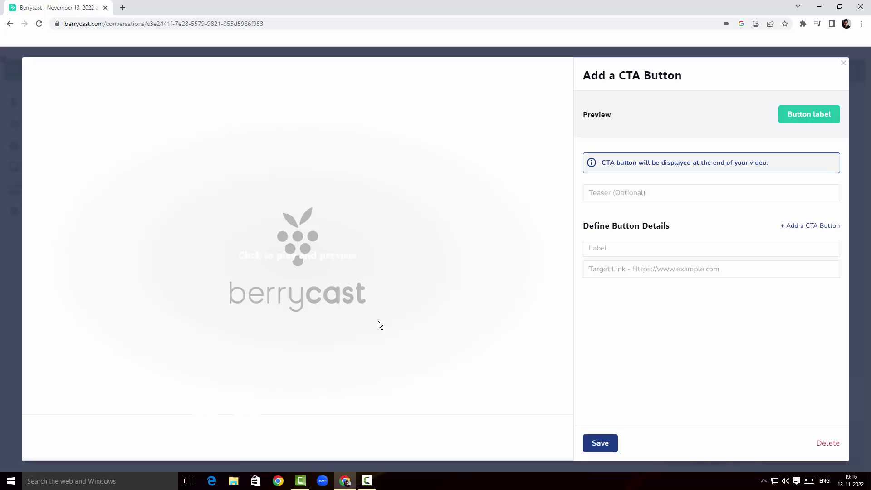
{"action": "left_click", "coordinate": [842, 64]}
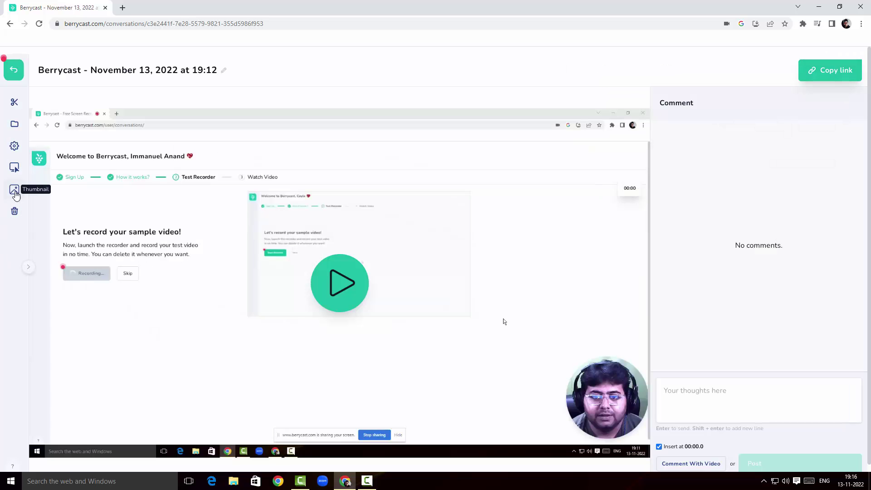
{"action": "left_click", "coordinate": [15, 191]}
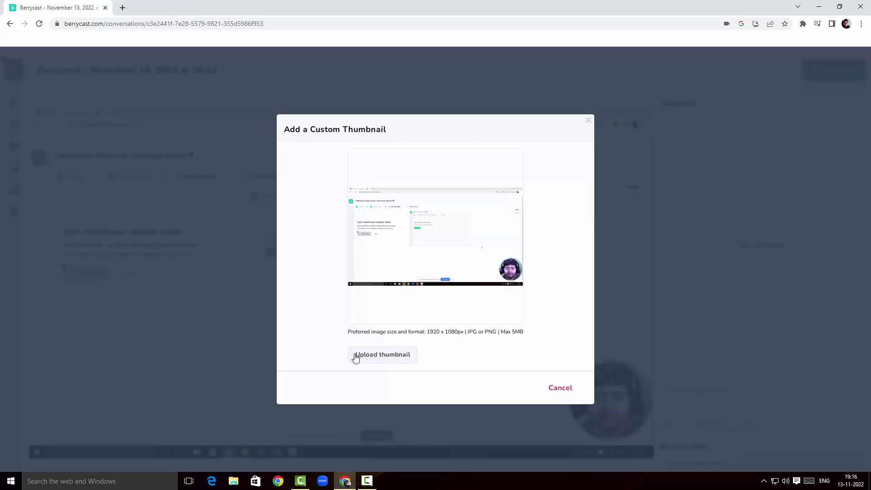
{"action": "left_click", "coordinate": [561, 388]}
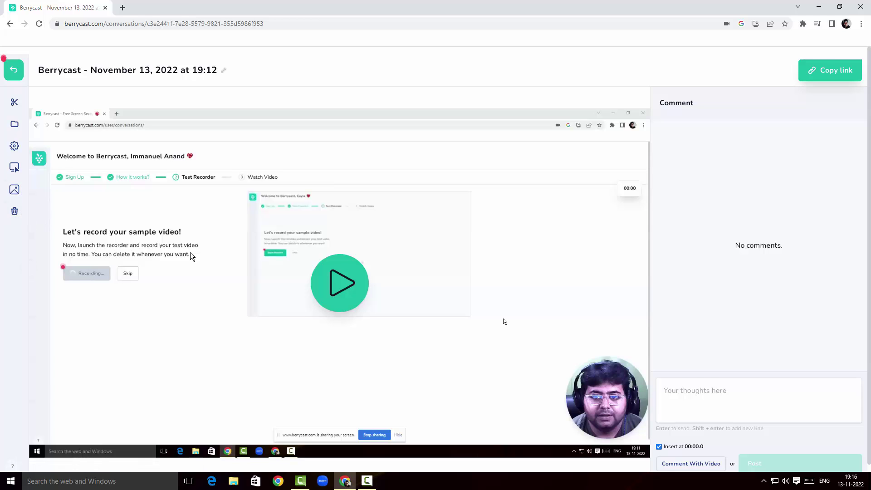
{"action": "scroll", "coordinate": [190, 255], "scroll_direction": "down", "scroll_amount": 1}
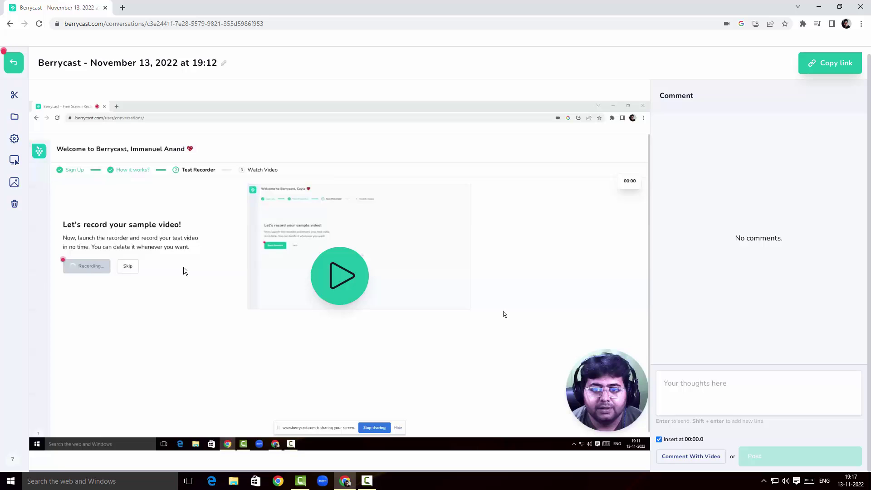
Step: Return to My Library, where the 22-second 'Berrycast - November 13, 2022 at 19:12' recording is listed
{"action": "left_click", "coordinate": [13, 63]}
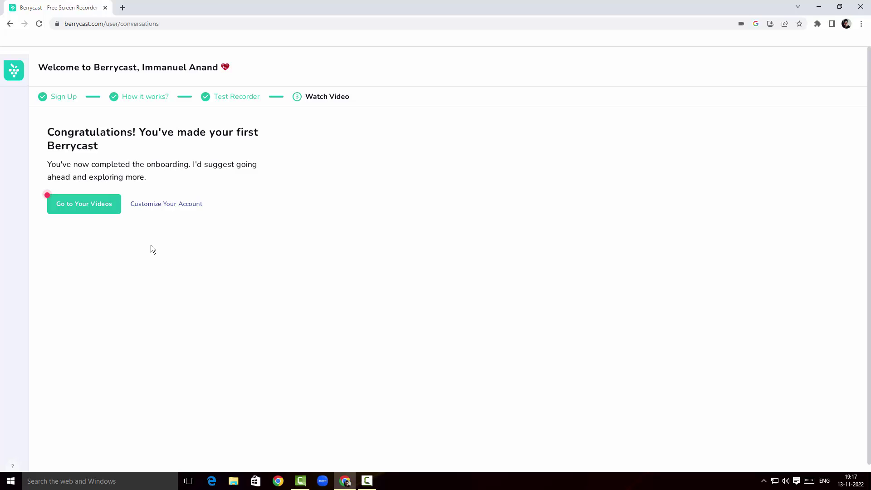
{"action": "left_click", "coordinate": [90, 212]}
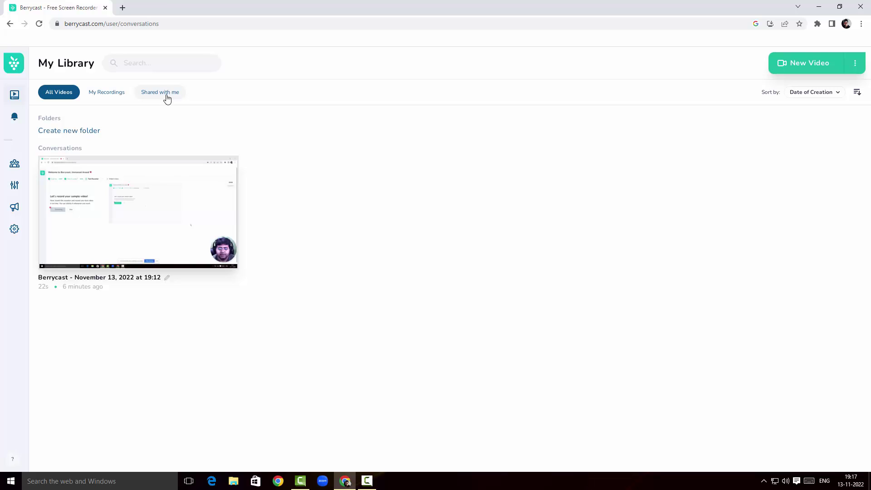
Step: View the Affiliate Program page, then move on to Team management for inviting colleagues
{"action": "left_click", "coordinate": [14, 209]}
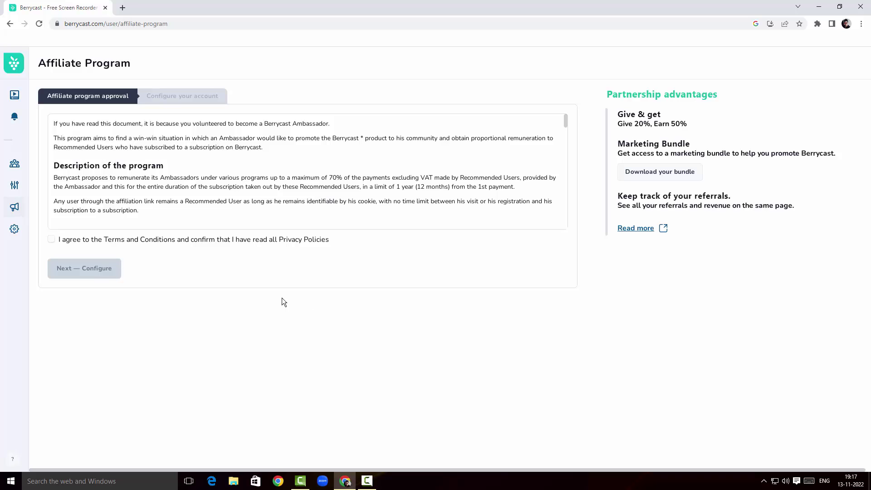
{"action": "left_click", "coordinate": [13, 169]}
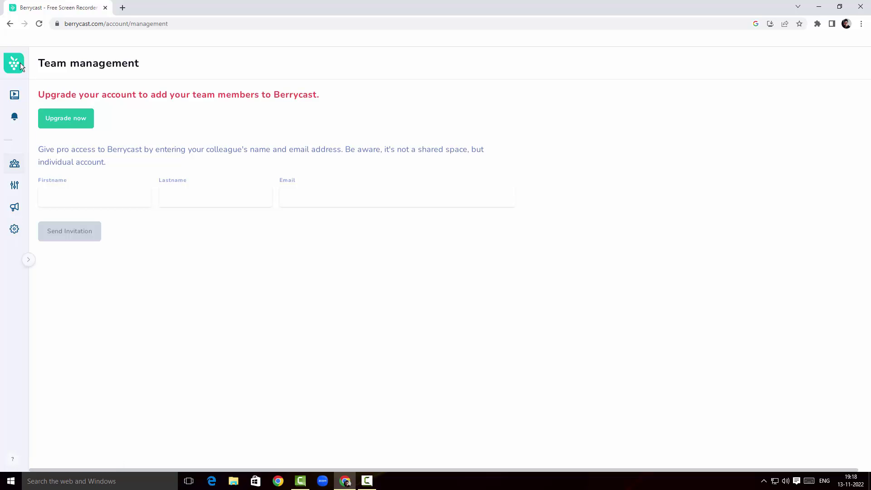
Step: Go back to My Library and show the New Video dropdown's upload, desktop app and Chrome extension options
{"action": "left_click", "coordinate": [13, 94]}
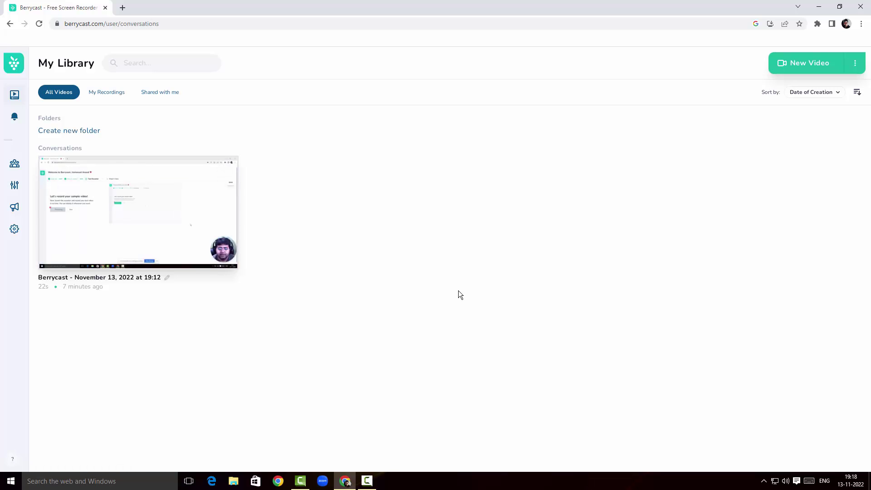
{"action": "left_click", "coordinate": [858, 68]}
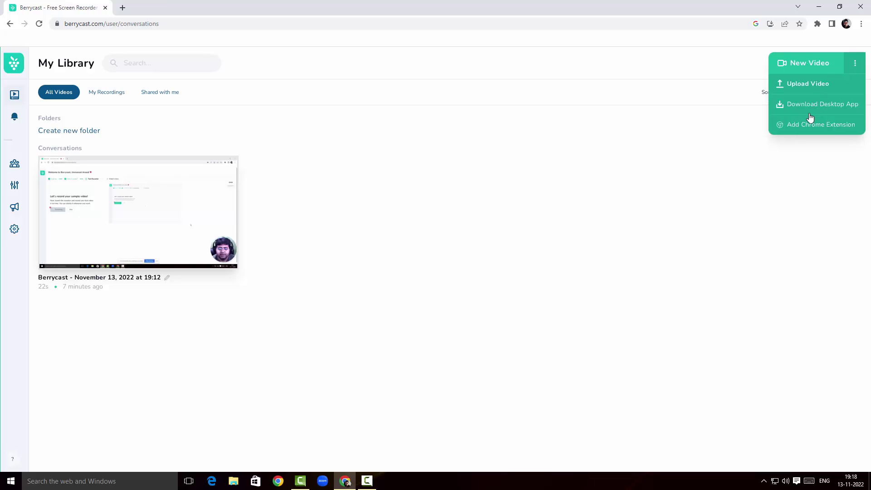